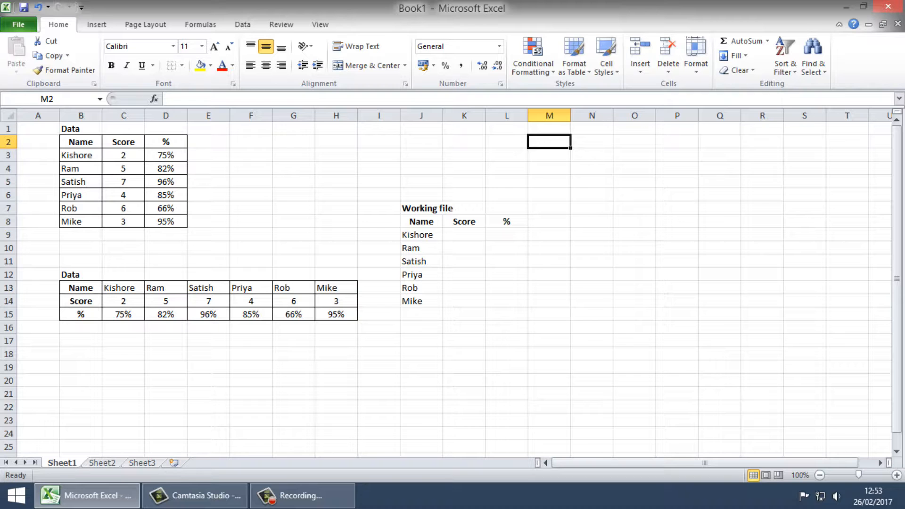
- Enter the labels vlookup in cell M2 and hlookup in cell M3
{"action": "type", "text": "vlooku"}
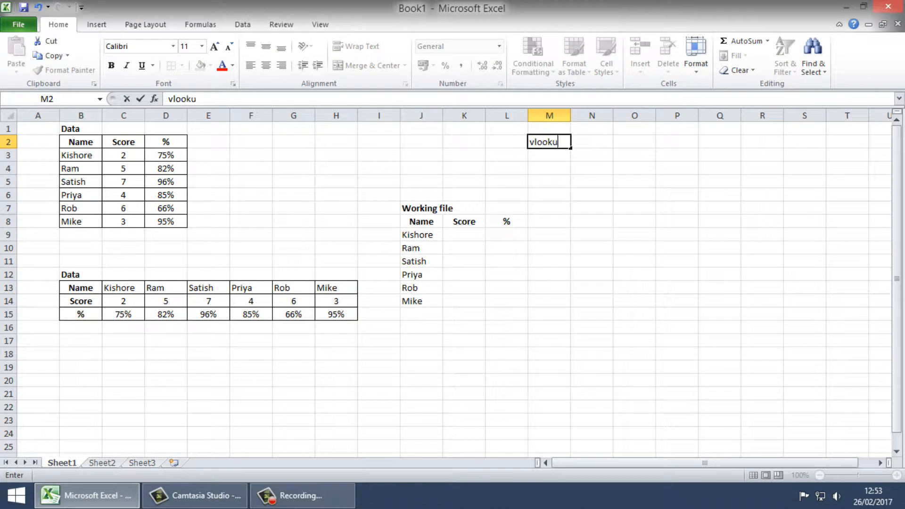
{"action": "type", "text": "p"}
{"action": "key", "text": "Return"}
{"action": "type", "text": "hl"}
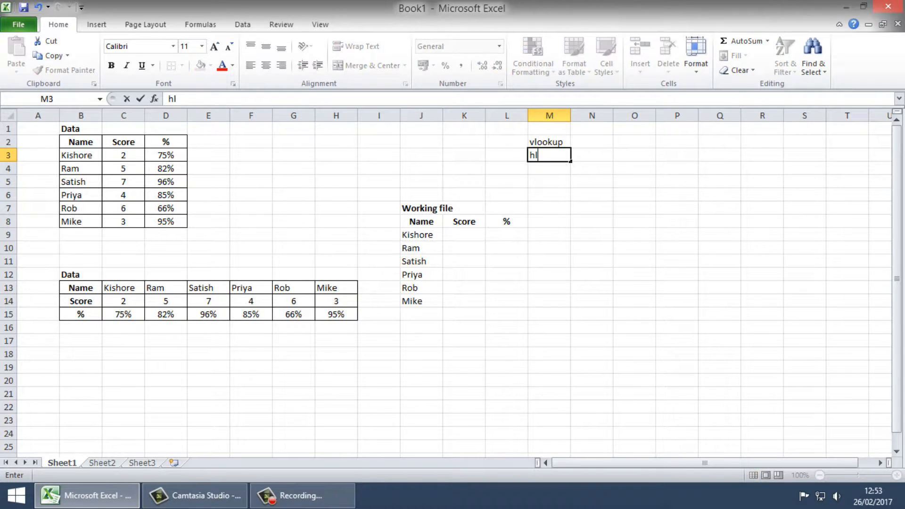
{"action": "type", "text": "ookup"}
- Enter the descriptions vertical lookup in cell N2 and horizontal lookup in cell N3
{"action": "key", "text": "Tab"}
{"action": "key", "text": "Up"}
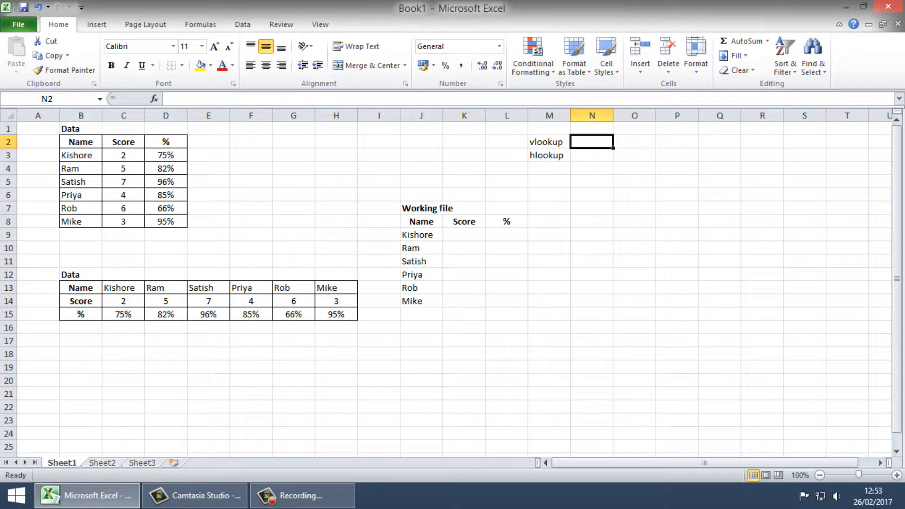
{"action": "type", "text": "vertical "}
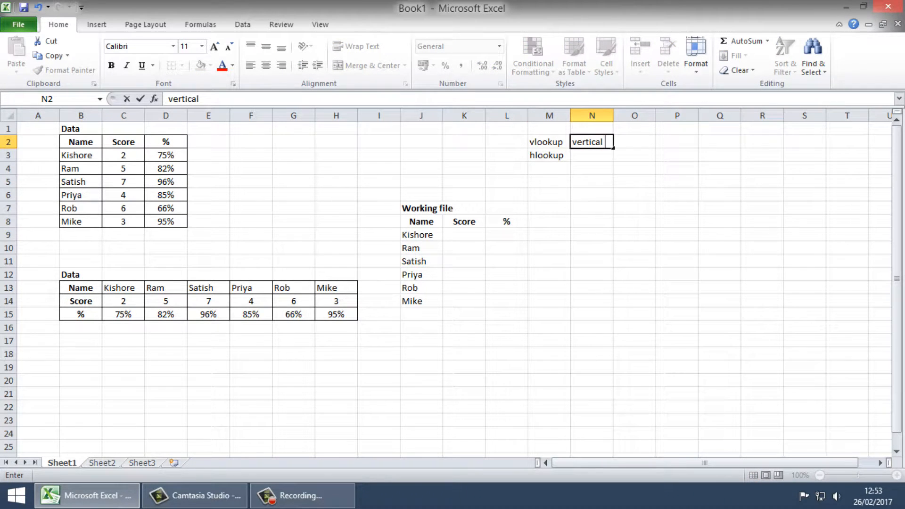
{"action": "type", "text": "lookup"}
{"action": "key", "text": "Return"}
{"action": "type", "text": "h"}
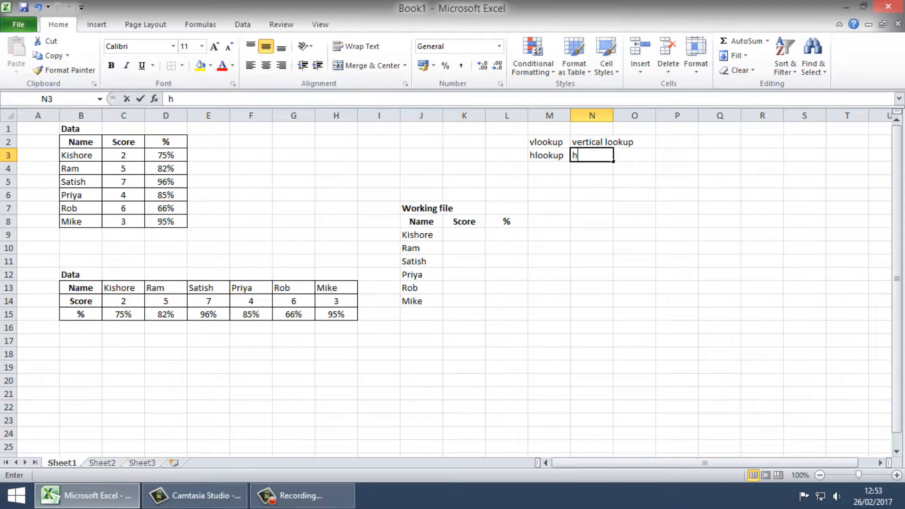
{"action": "type", "text": "ori"}
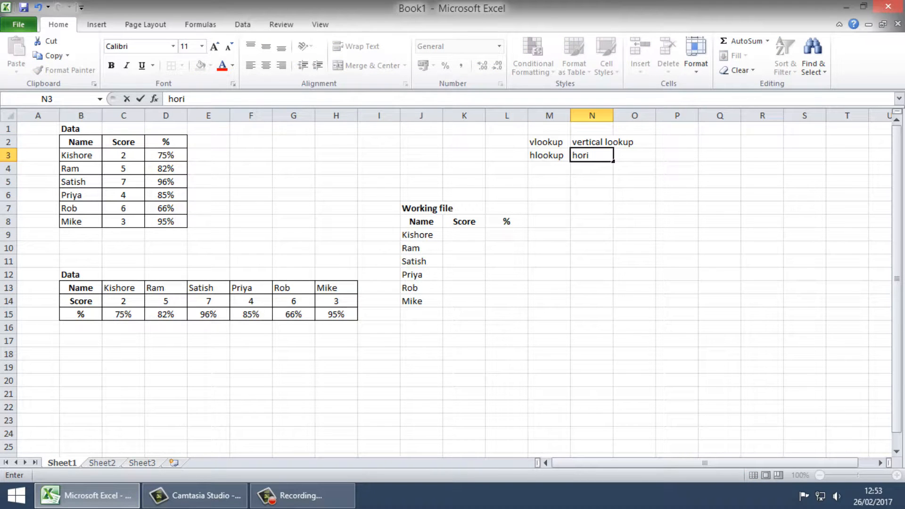
{"action": "type", "text": "zontal lookup"}
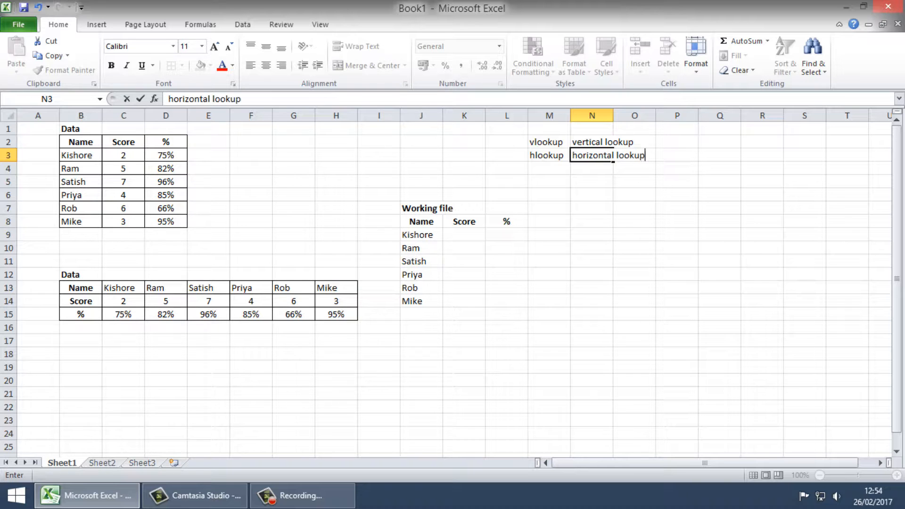
{"action": "key", "text": "Return"}
- Make the lookup labels and descriptions in M2:N3 bold
{"action": "key", "text": "Up"}
{"action": "key", "text": "Left"}
{"action": "key", "text": "Up"}
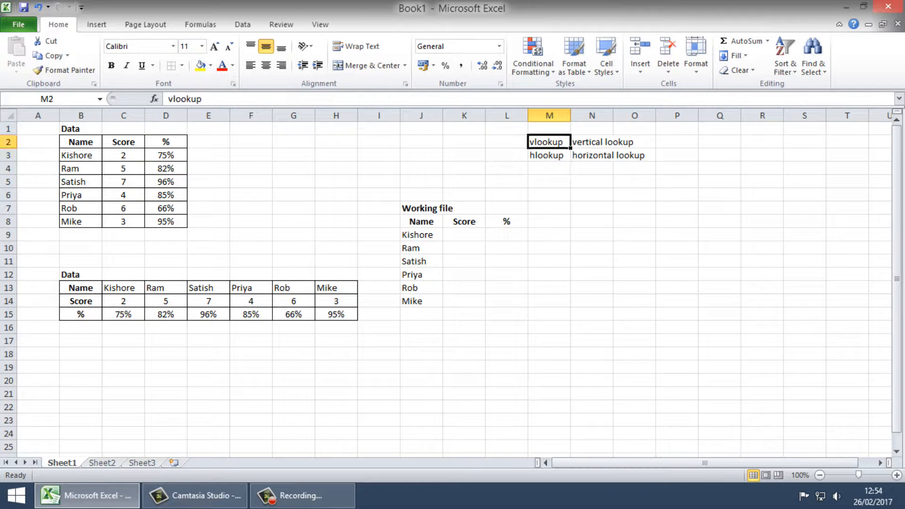
{"action": "key", "text": "shift+Down"}
{"action": "key", "text": "shift+Right"}
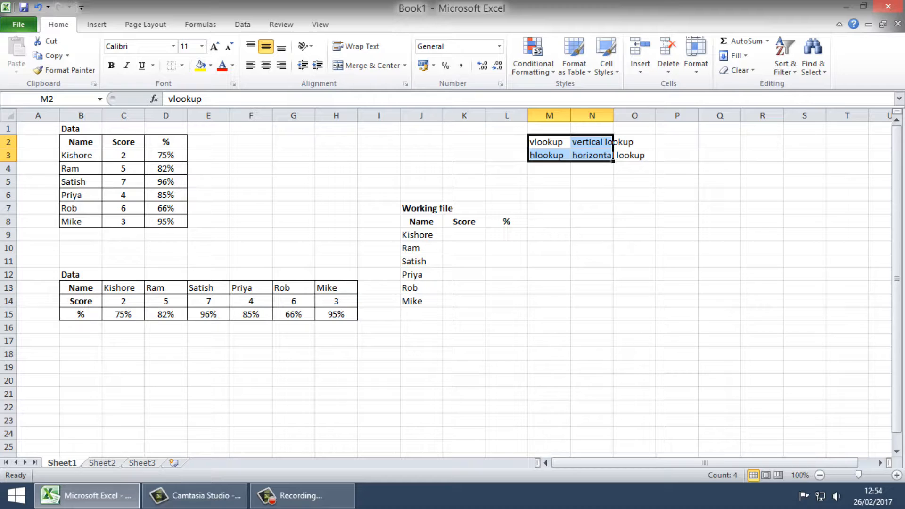
{"action": "key", "text": "ctrl+b"}
{"action": "key", "text": "Down"}
{"action": "key", "text": "Down"}
{"action": "key", "text": "Up"}
{"action": "key", "text": "Right"}
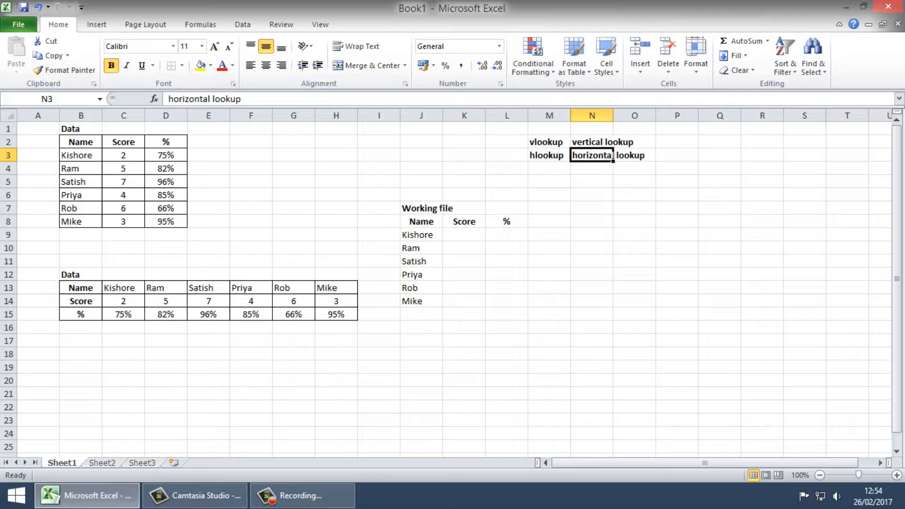
{"action": "left_click_drag", "start_coordinate": [81, 115], "coordinate": [179, 115]}
{"action": "left_click_drag", "start_coordinate": [80, 142], "coordinate": [166, 221]}
{"action": "left_click_drag", "start_coordinate": [80, 142], "coordinate": [166, 221]}
{"action": "left_click_drag", "start_coordinate": [81, 288], "coordinate": [336, 313]}
{"action": "left_click_drag", "start_coordinate": [8, 288], "coordinate": [8, 321]}
{"action": "left_click_drag", "start_coordinate": [80, 288], "coordinate": [336, 314]}
- Start a VLOOKUP formula in cell K9 of the Score column with J9 as the lookup value
{"action": "left_click", "coordinate": [464, 234]}
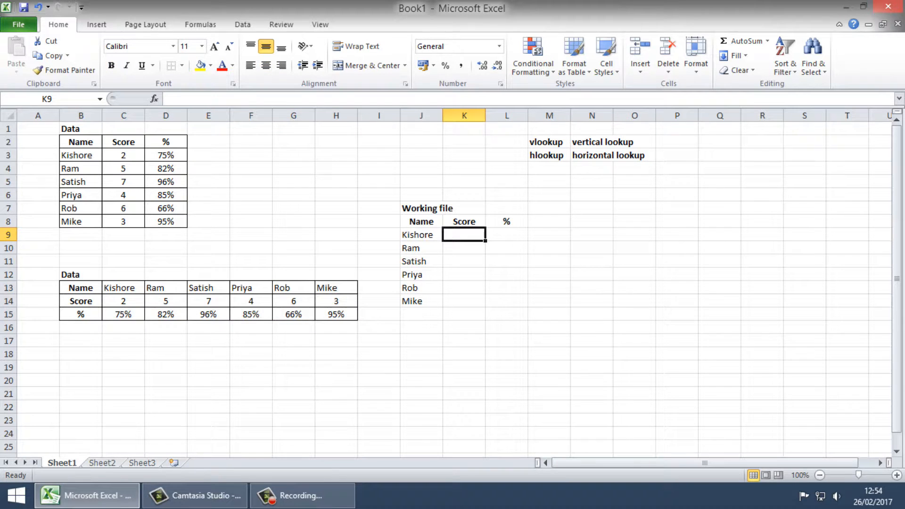
{"action": "type", "text": "=vl"}
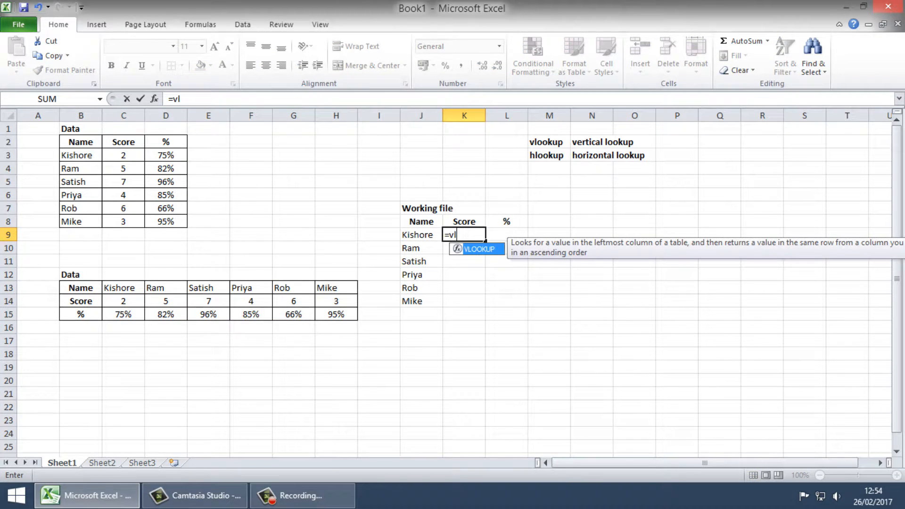
{"action": "key", "text": "Tab"}
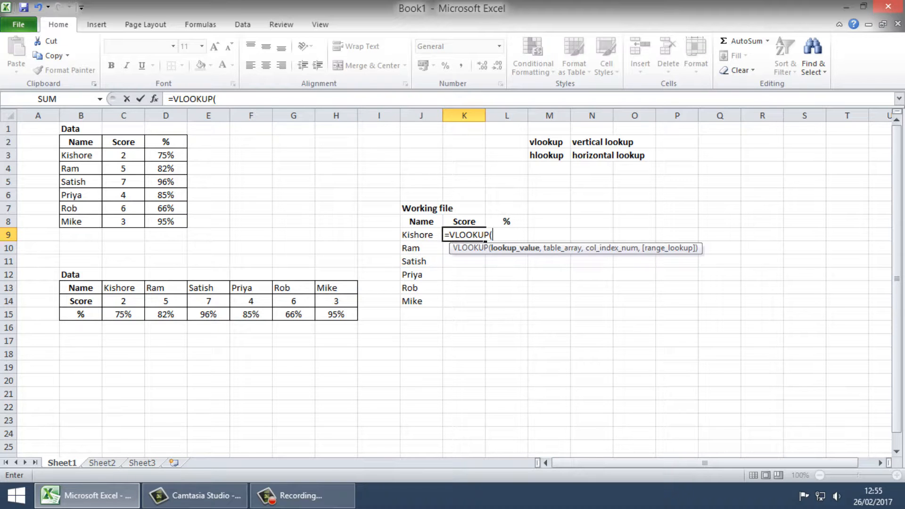
{"action": "key", "text": "Left"}
{"action": "type", "text": ","}
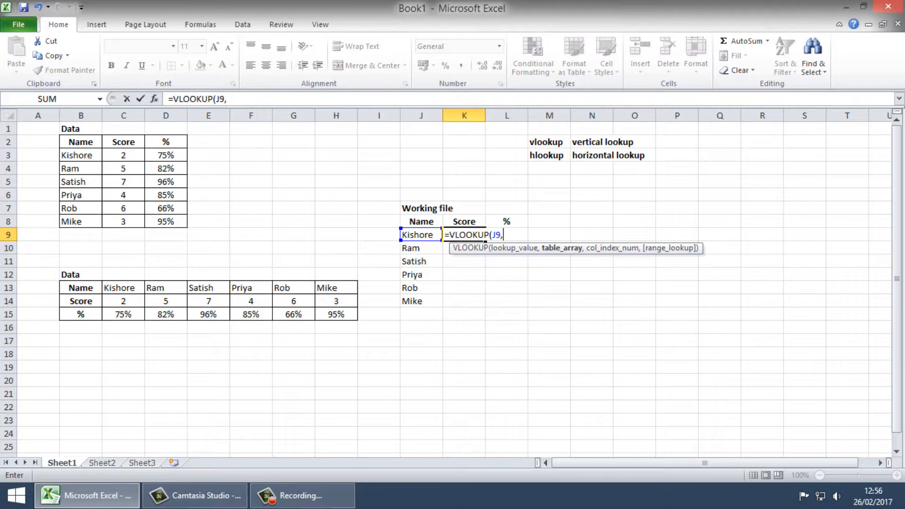
- Complete the K9 formula with the absolute table array $B$2:$G$10, column index 2 and range lookup 0
{"action": "left_click_drag", "start_coordinate": [80, 141], "coordinate": [313, 240]}
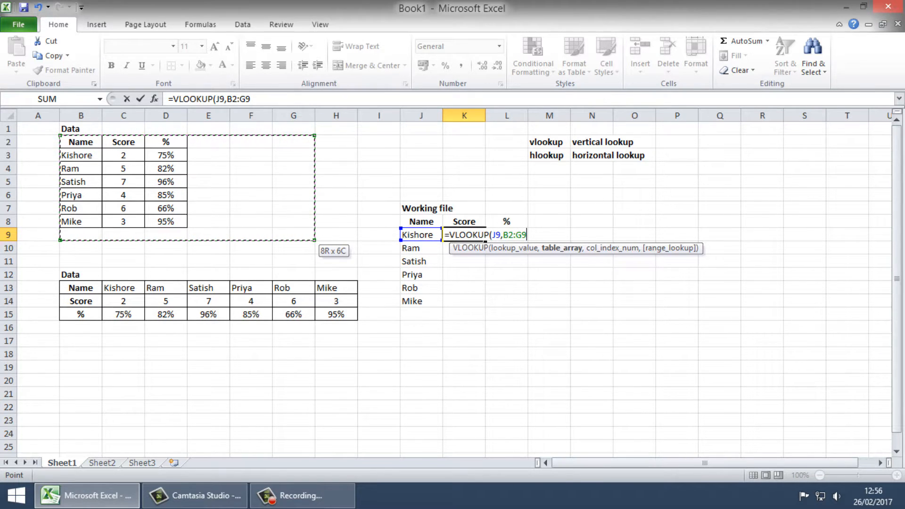
{"action": "key", "text": "shift+Down"}
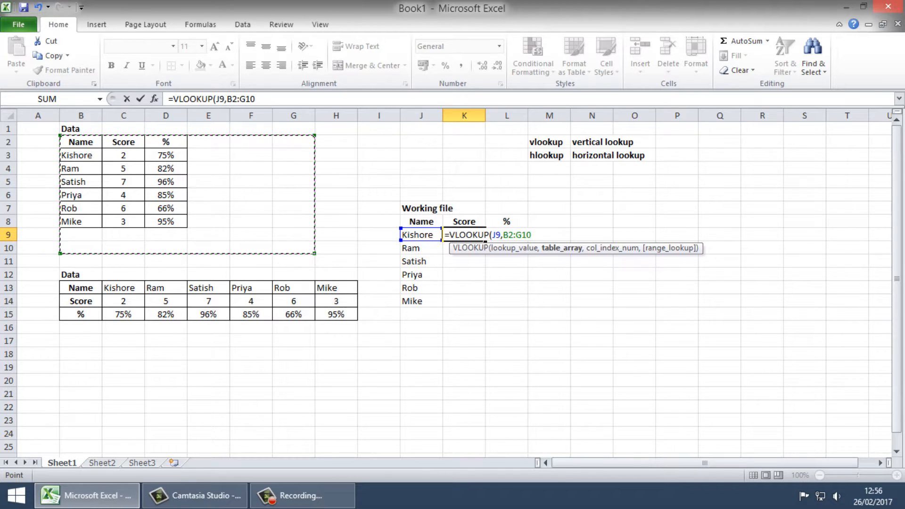
{"action": "key", "text": "F4"}
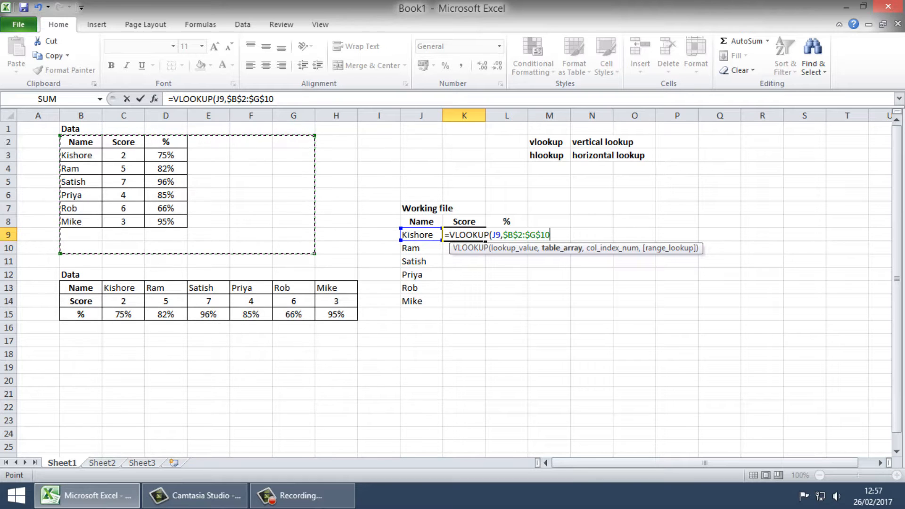
{"action": "type", "text": ","}
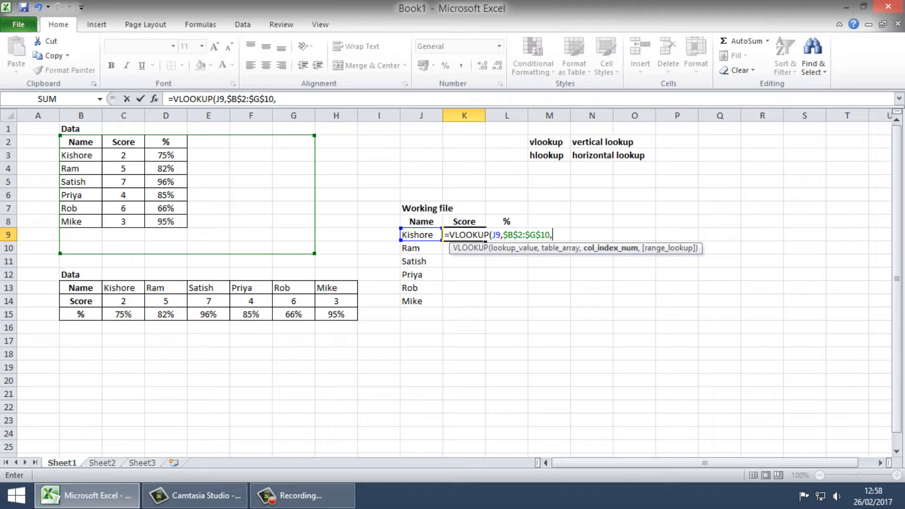
{"action": "type", "text": "2,0-"}
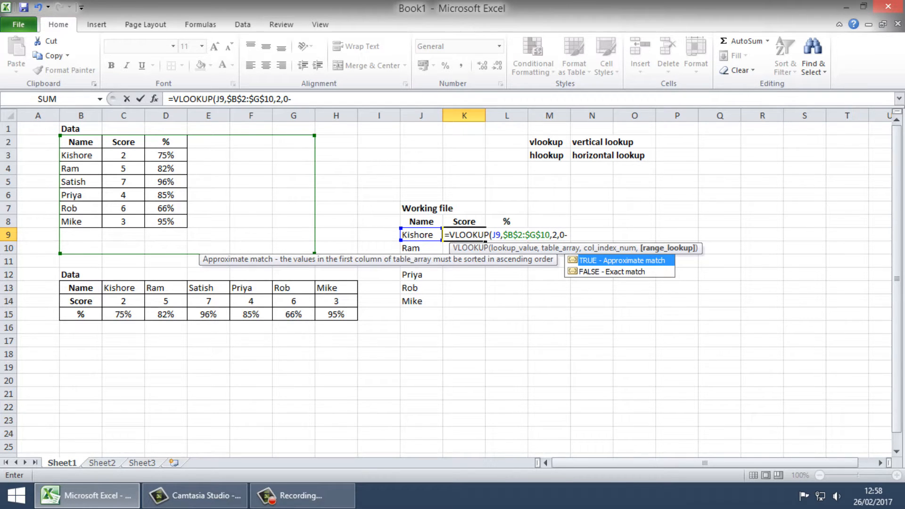
{"action": "key", "text": "BackSpace"}
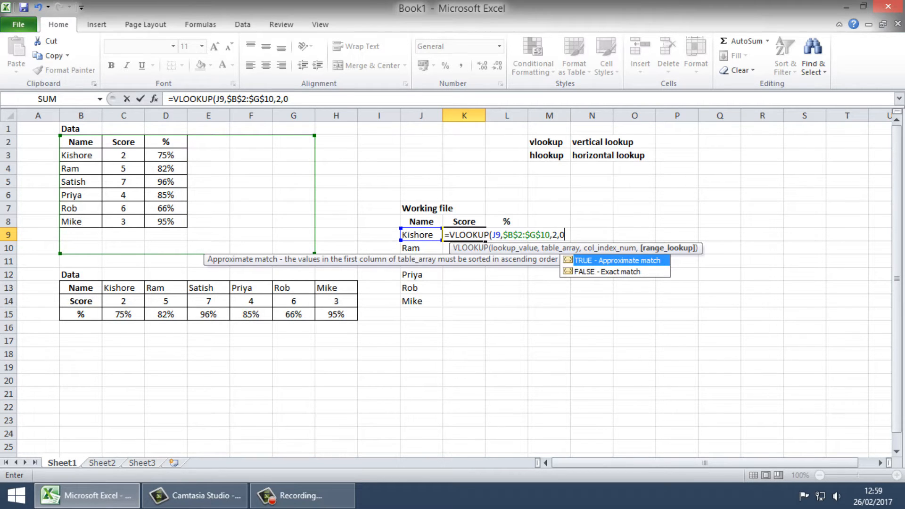
{"action": "type", "text": ")"}
{"action": "key", "text": "Return"}
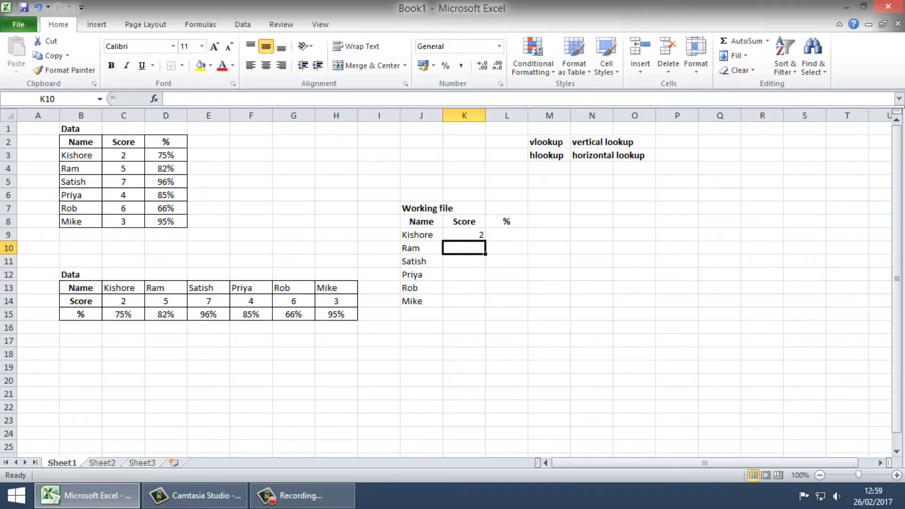
- Copy the VLOOKUP formula from K9 down the Score column to K14
{"action": "left_click", "coordinate": [464, 234]}
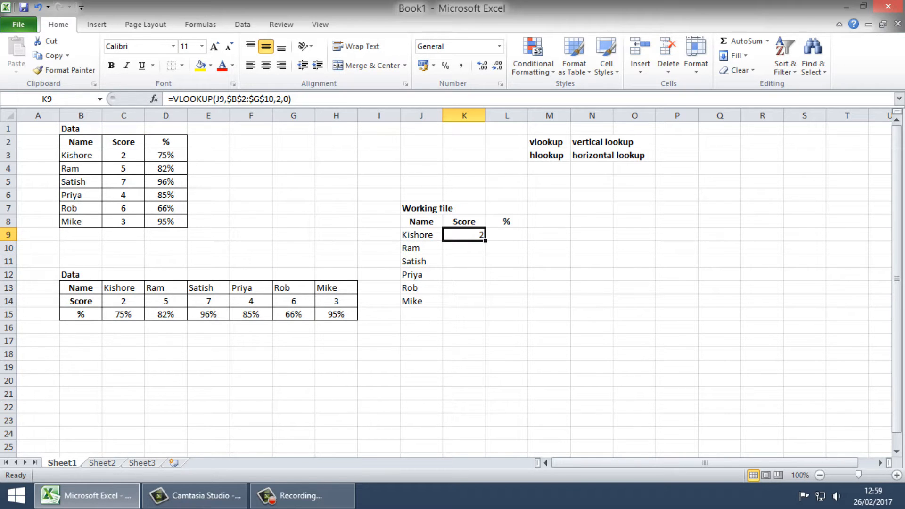
{"action": "key", "text": "ctrl+c"}
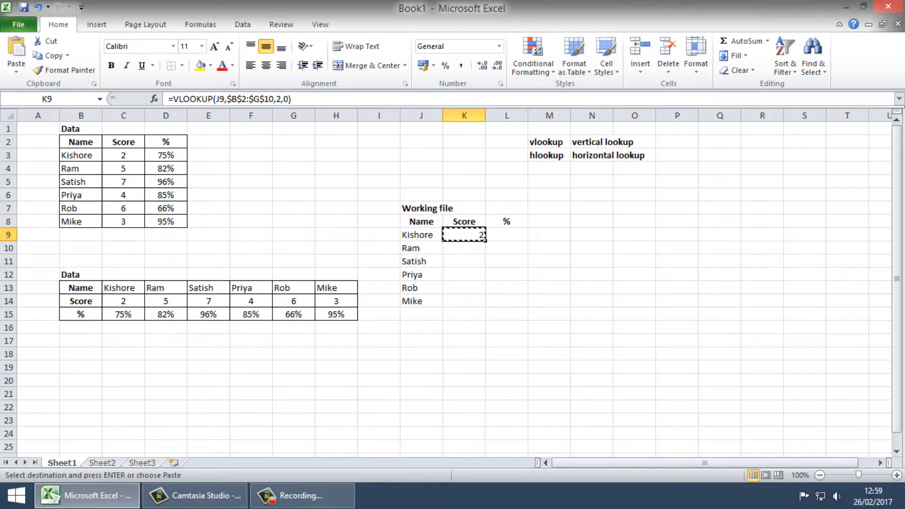
{"action": "key", "text": "shift+Down"}
{"action": "key", "text": "shift+Down"}
{"action": "key", "text": "shift+Down"}
{"action": "key", "text": "shift+Down"}
{"action": "key", "text": "shift+Down"}
{"action": "key", "text": "Return"}
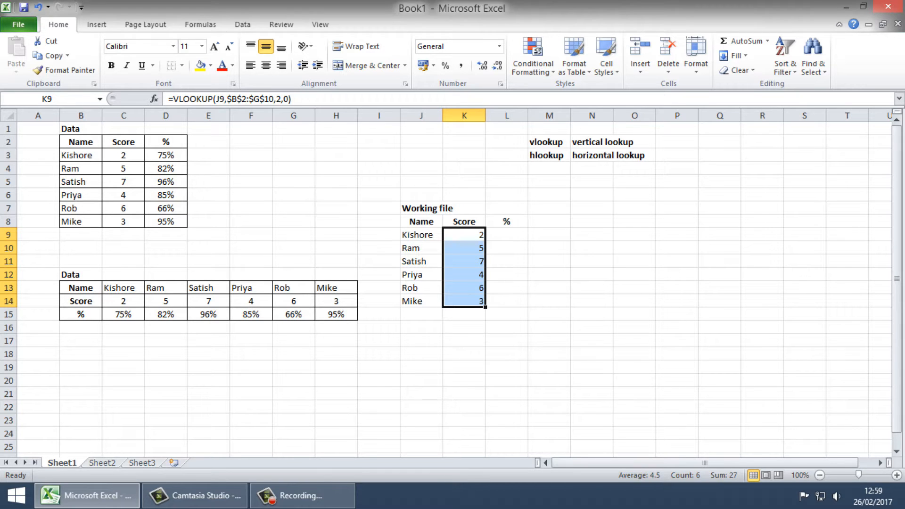
- Start a VLOOKUP formula in cell L9 of the % column with J9 as the lookup value
{"action": "left_click", "coordinate": [506, 234]}
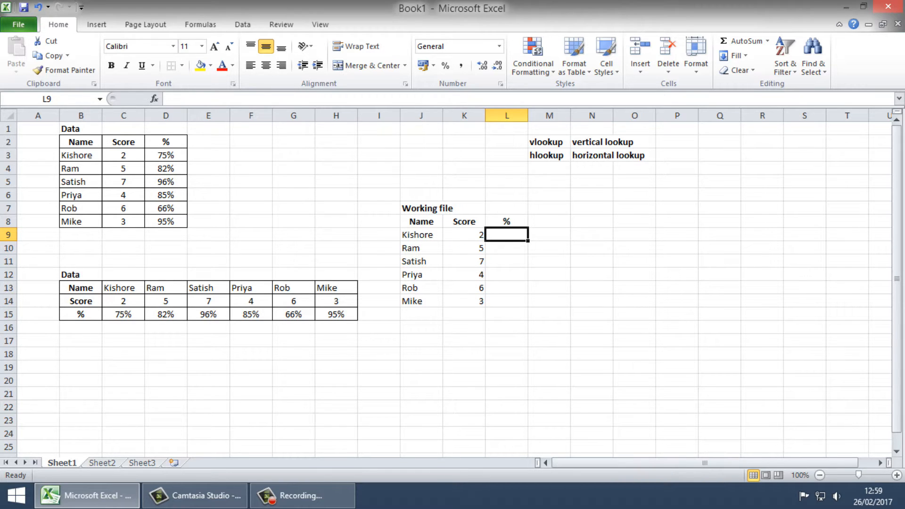
{"action": "type", "text": "=vl;"}
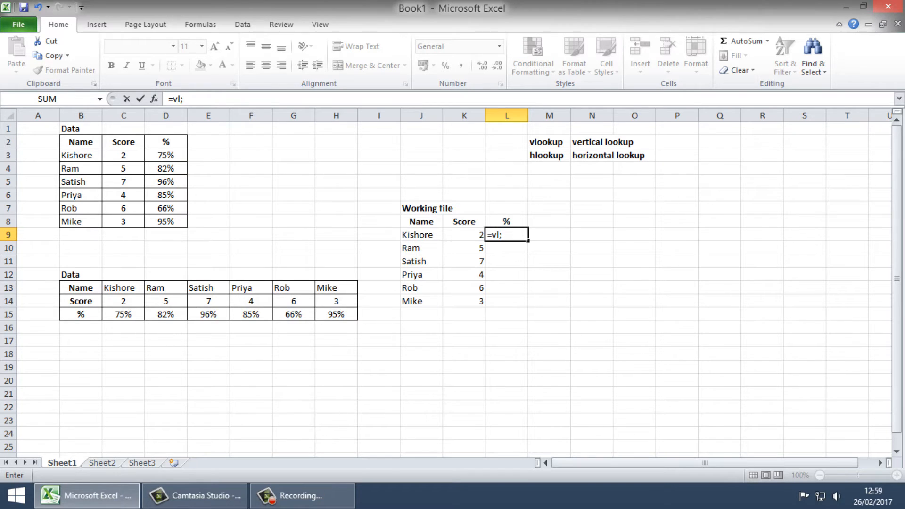
{"action": "key", "text": "Tab"}
{"action": "key", "text": "Left"}
{"action": "key", "text": "Left"}
{"action": "type", "text": ","}
- Set the L9 formula's table array to the vertical data table as the absolute range $B$2:$D$8
{"action": "key", "text": "Left"}
{"action": "key", "text": "Left"}
{"action": "key", "text": "Left"}
{"action": "key", "text": "Up"}
{"action": "key", "text": "Left"}
{"action": "key", "text": "Up"}
{"action": "key", "text": "Left"}
{"action": "key", "text": "Up"}
{"action": "key", "text": "Left"}
{"action": "key", "text": "Up"}
{"action": "key", "text": "Left"}
{"action": "key", "text": "Up"}
{"action": "key", "text": "Left"}
{"action": "key", "text": "Up"}
{"action": "key", "text": "Left"}
{"action": "key", "text": "Up"}
{"action": "key", "text": "Left"}
{"action": "key", "text": "shift+Right"}
{"action": "key", "text": "shift+Right"}
{"action": "key", "text": "shift+Down"}
{"action": "key", "text": "shift+Down"}
{"action": "key", "text": "shift+Down"}
{"action": "key", "text": "shift+Down"}
{"action": "key", "text": "shift+Down"}
{"action": "key", "text": "shift+Down"}
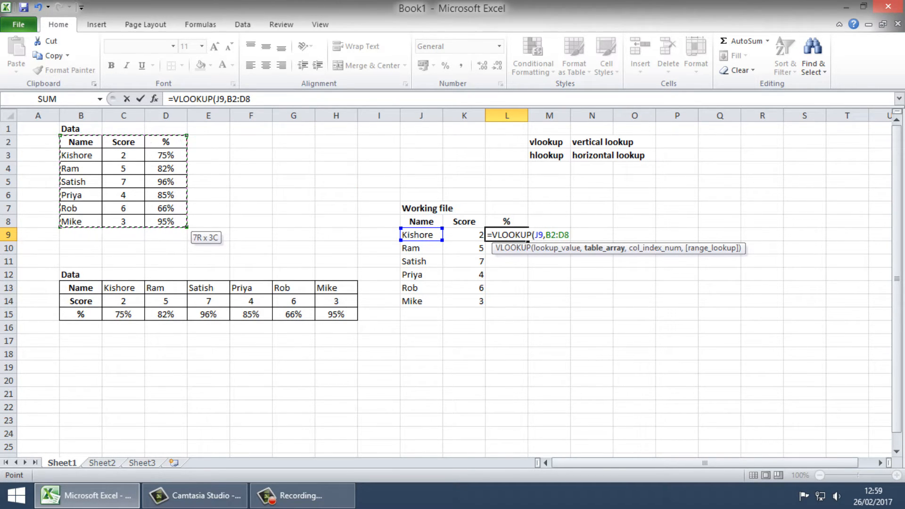
{"action": "key", "text": "F4"}
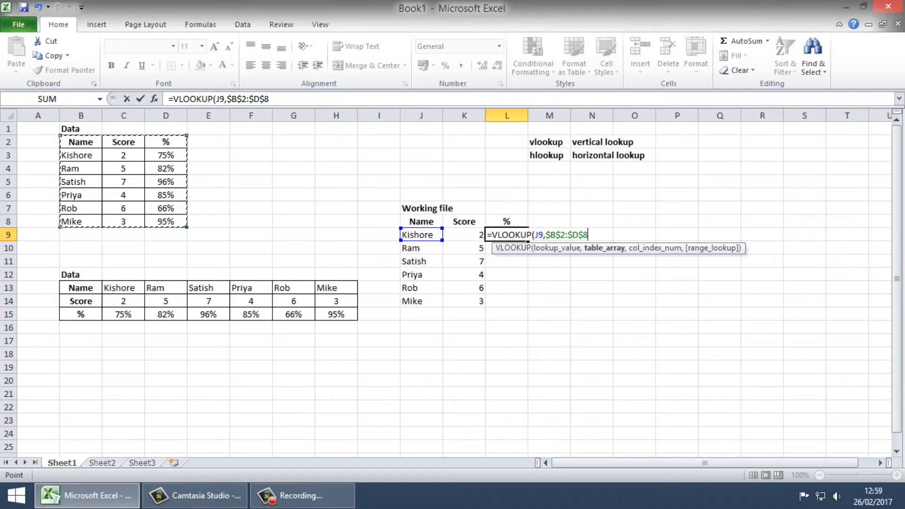
- Finish the L9 formula with column index 3 and range lookup 0
{"action": "type", "text": ","}
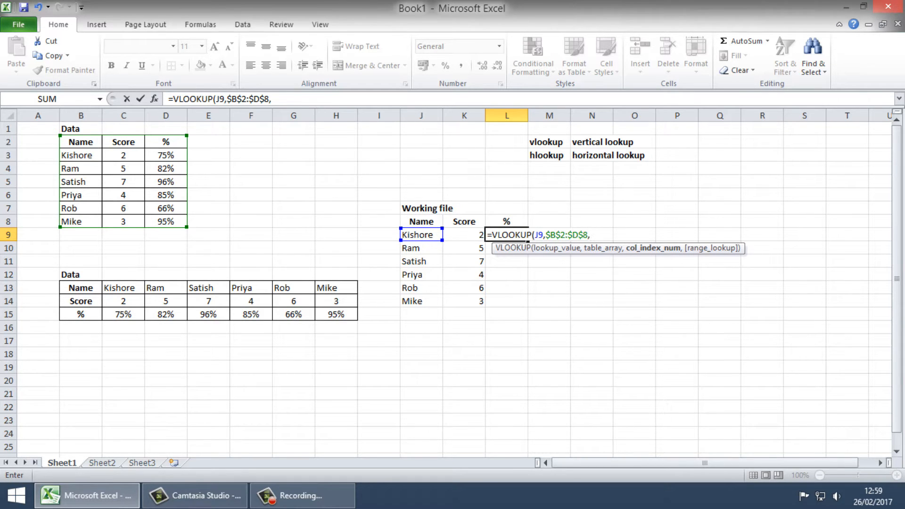
{"action": "type", "text": "3,0"}
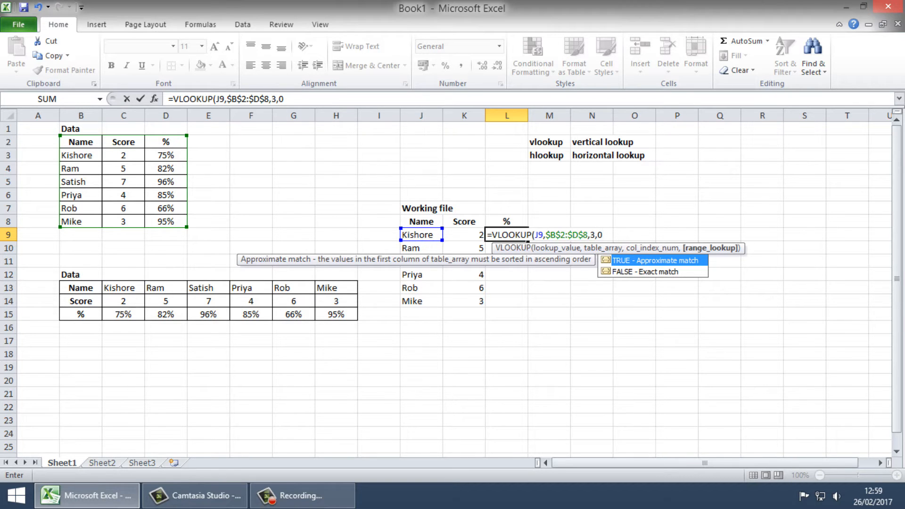
{"action": "type", "text": ")"}
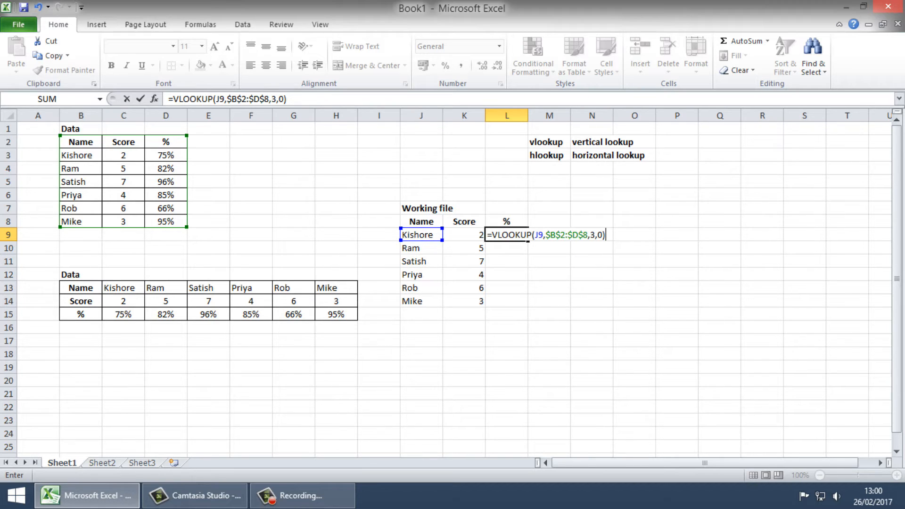
{"action": "key", "text": "Return"}
- Format L9 as a percentage and fill its formula down the % column to L14
{"action": "key", "text": "Up"}
{"action": "key", "text": "ctrl+shift+5"}
{"action": "left_click_drag", "start_coordinate": [507, 234], "coordinate": [507, 301]}
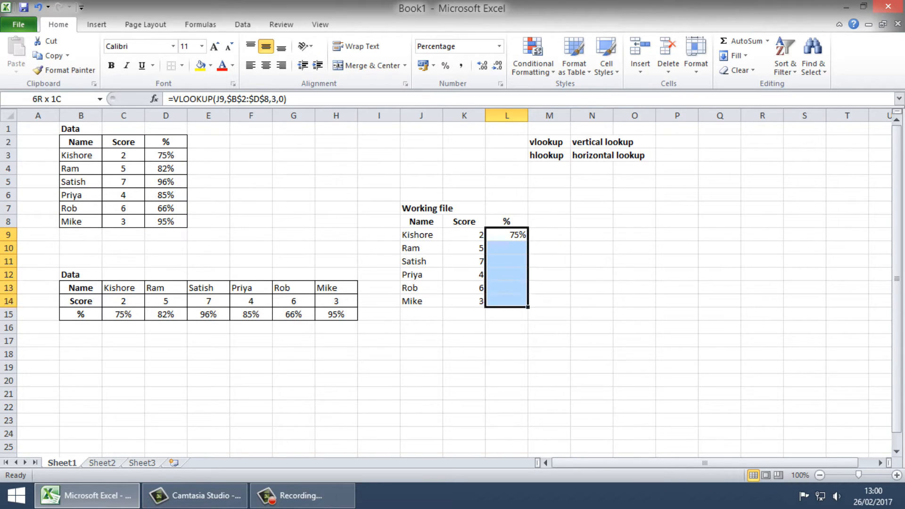
{"action": "key", "text": "ctrl+d"}
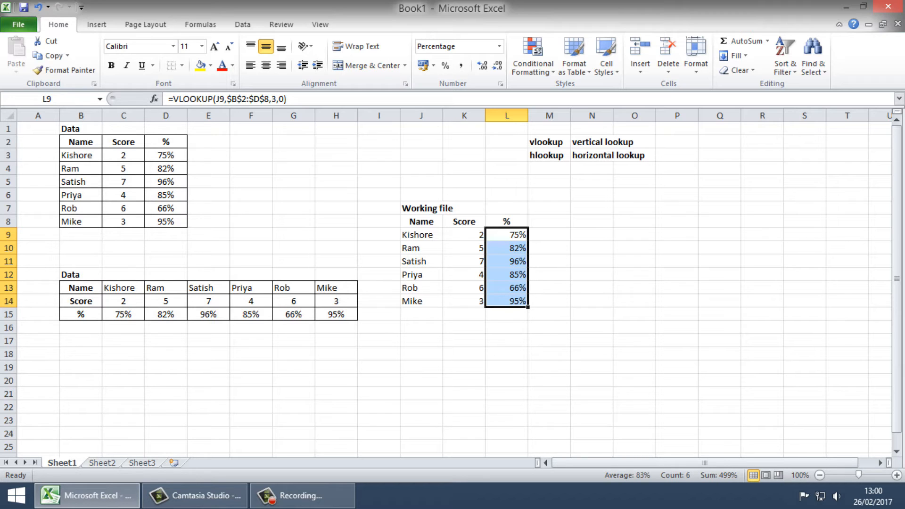
{"action": "key", "text": "Right"}
{"action": "key", "text": "Right"}
{"action": "key", "text": "Right"}
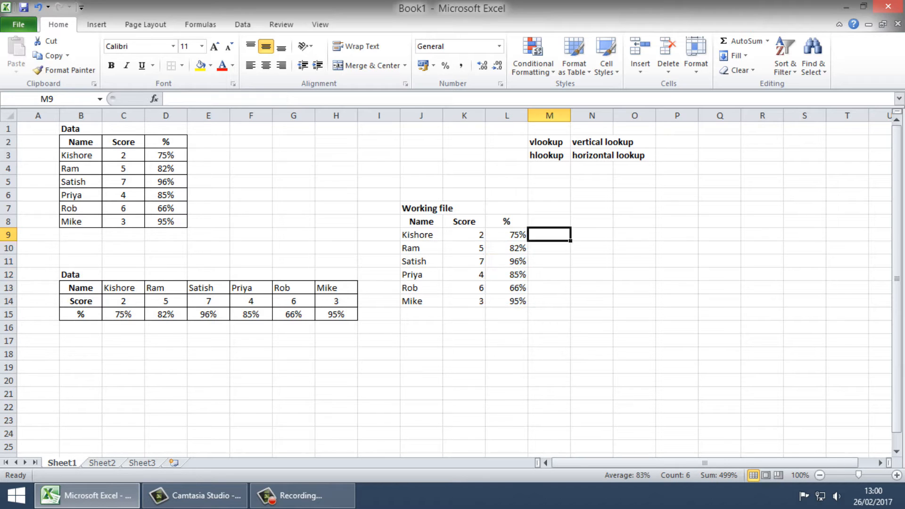
{"action": "key", "text": "Left"}
{"action": "key", "text": "Left"}
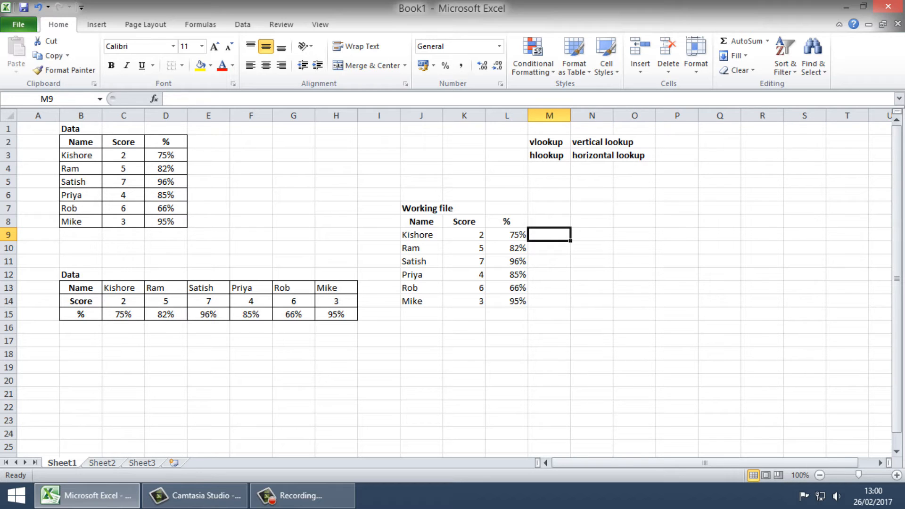
- Clear the VLOOKUP results from the working file's Score and % columns, K9:L14
{"action": "key", "text": "Left"}
{"action": "key", "text": "Left"}
{"action": "key", "text": "shift+Right"}
{"action": "key", "text": "shift+Down"}
{"action": "key", "text": "shift+Down"}
{"action": "key", "text": "shift+Down"}
{"action": "key", "text": "shift+Down"}
{"action": "key", "text": "shift+Down"}
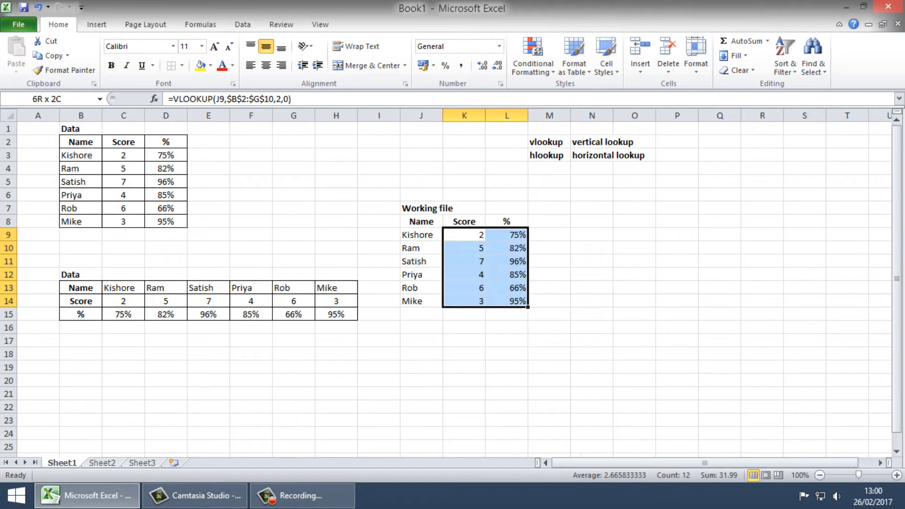
{"action": "key", "text": "Delete"}
- Start an HLOOKUP formula in cell K9 of the Score column with J9 as the lookup value
{"action": "left_click", "coordinate": [464, 234]}
{"action": "type", "text": "\\"}
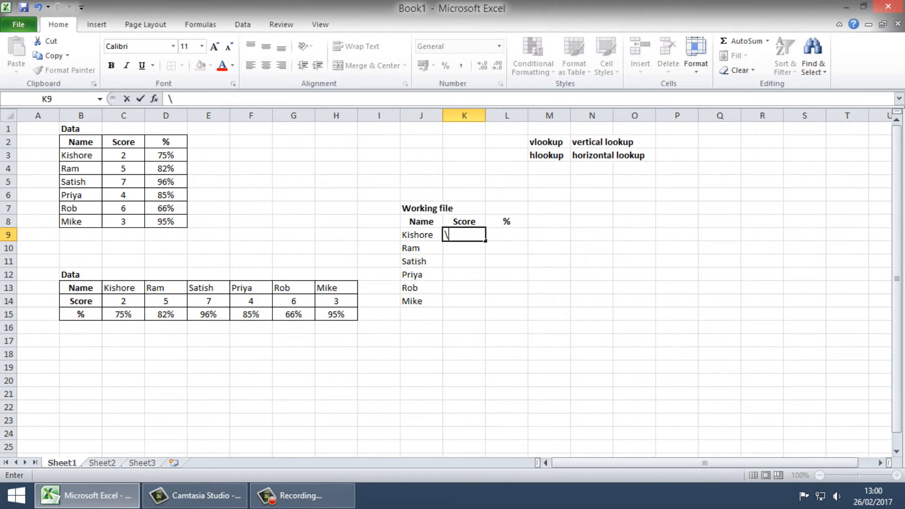
{"action": "key", "text": "Escape"}
{"action": "type", "text": "=hl"}
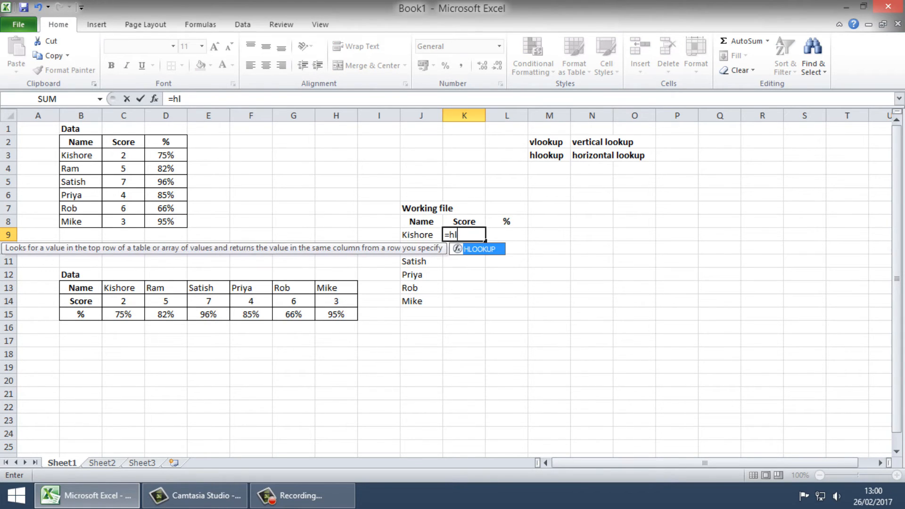
{"action": "key", "text": "Tab"}
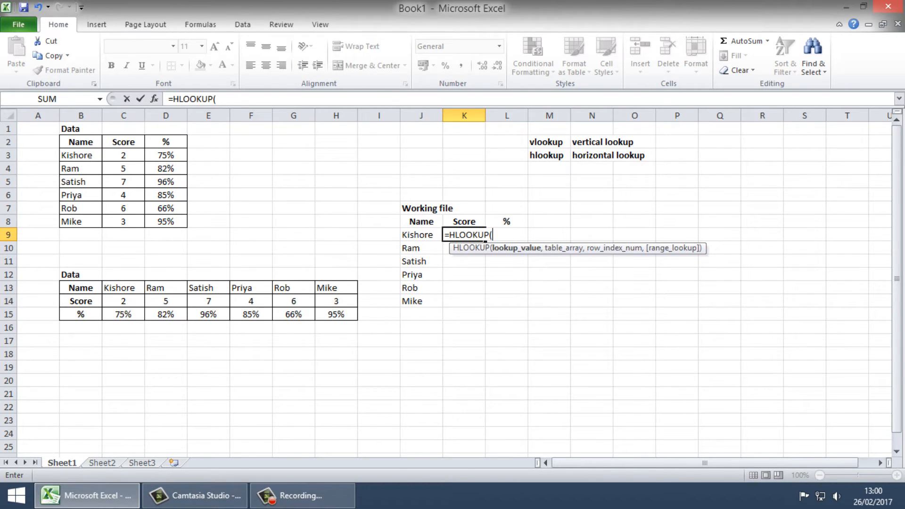
{"action": "key", "text": "Left"}
{"action": "type", "text": ","}
- Set the K9 formula's table array to the horizontal data table as $B$13:$H$15 and finish it with row index 2 and range lookup 0
{"action": "key", "text": "Left"}
{"action": "key", "text": "ctrl+Left"}
{"action": "key", "text": "Right"}
{"action": "key", "text": "Down"}
{"action": "key", "text": "Down"}
{"action": "key", "text": "Down"}
{"action": "key", "text": "Down"}
{"action": "key", "text": "shift+Down"}
{"action": "key", "text": "shift+Down"}
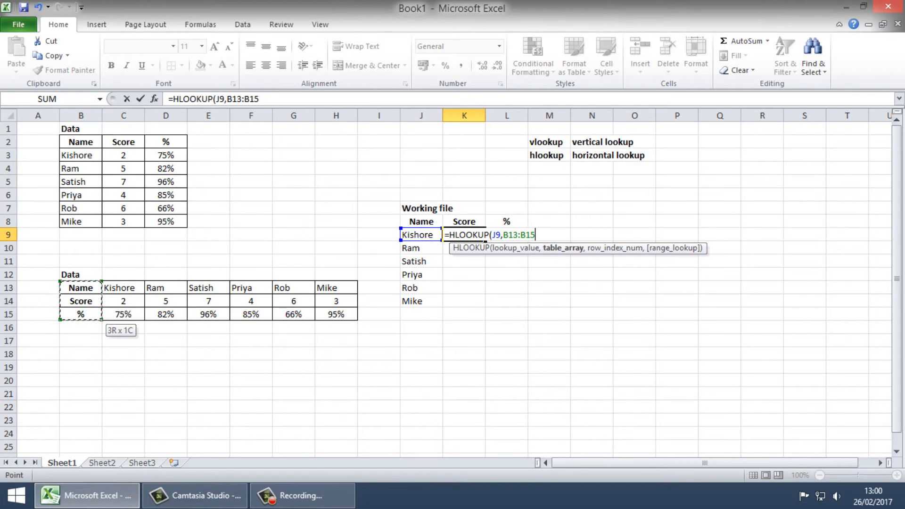
{"action": "key", "text": "ctrl+shift+Right"}
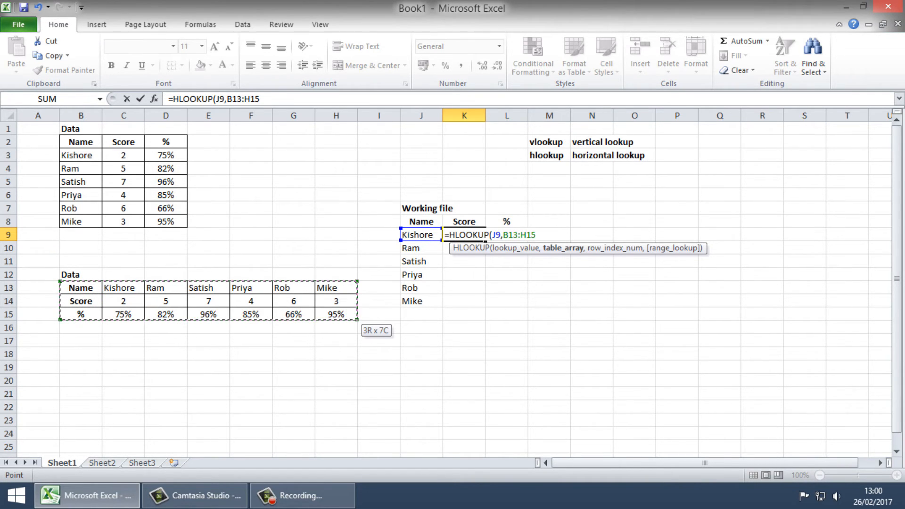
{"action": "key", "text": "F4"}
{"action": "type", "text": ","}
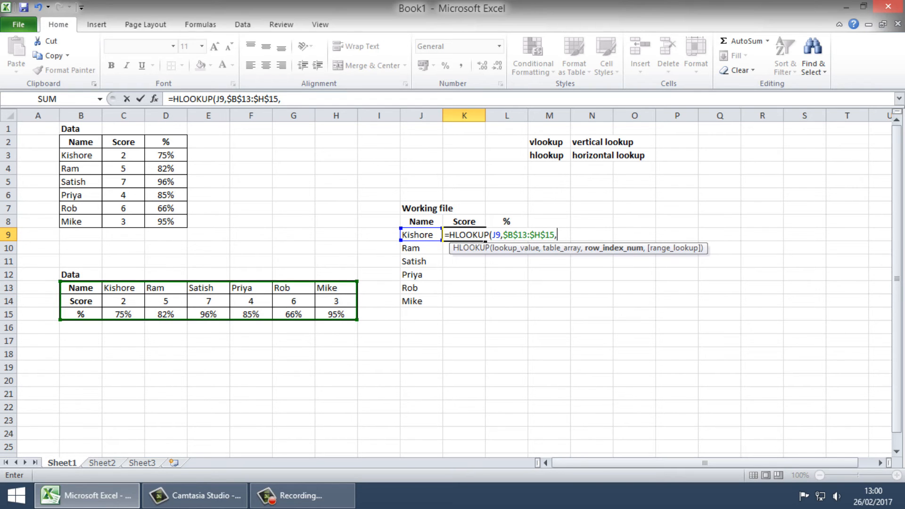
{"action": "type", "text": "2,0"}
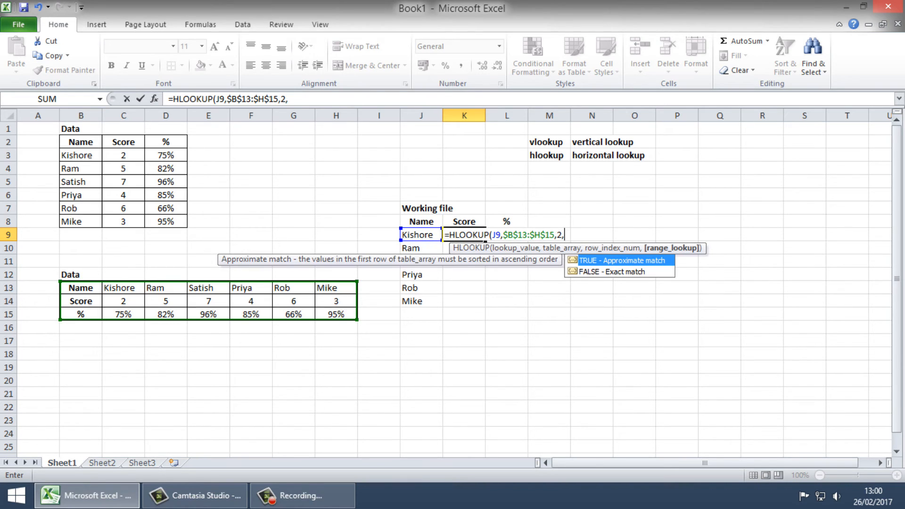
{"action": "key", "text": "Return"}
- Start an HLOOKUP formula in cell L9 of the % column with J9 as the lookup value
{"action": "key", "text": "Up"}
{"action": "key", "text": "Right"}
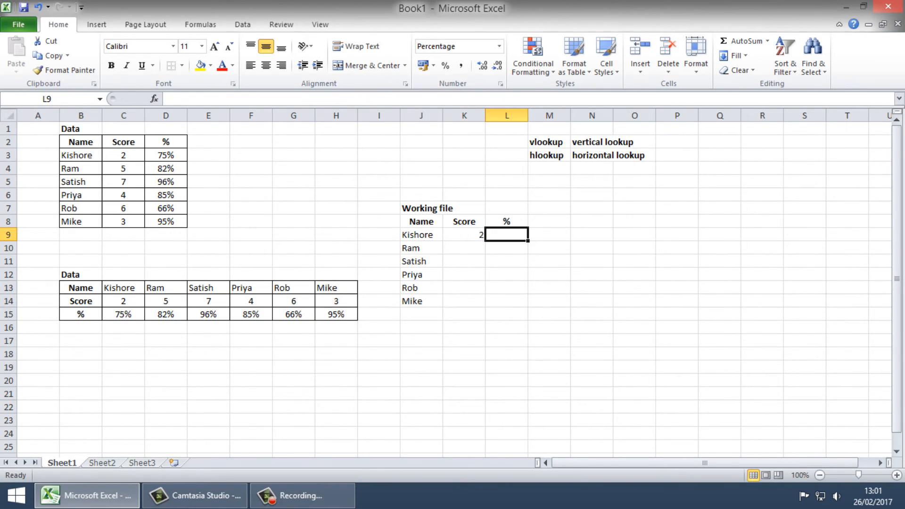
{"action": "type", "text": "=hLOOKUP("}
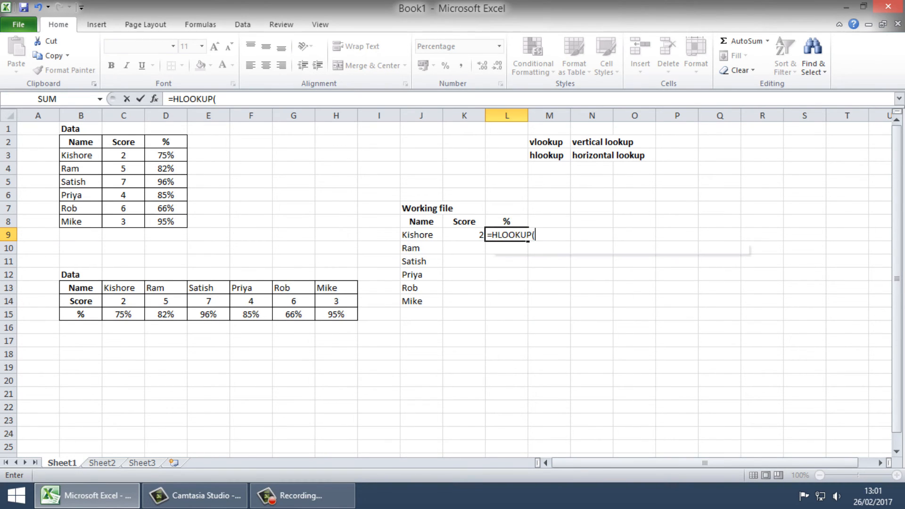
{"action": "key", "text": "Left"}
{"action": "key", "text": "Left"}
{"action": "type", "text": ","}
- Set the L9 formula's table array to the horizontal data table as $B$13:$H$15 and finish it with row index 3 and range lookup 0
{"action": "key", "text": "Left"}
{"action": "key", "text": "Home"}
{"action": "key", "text": "Down"}
{"action": "key", "text": "Down"}
{"action": "key", "text": "Down"}
{"action": "key", "text": "Right"}
{"action": "key", "text": "Down"}
{"action": "key", "text": "shift+Down"}
{"action": "key", "text": "shift+Down"}
{"action": "key", "text": "shift+Right"}
{"action": "key", "text": "shift+Right"}
{"action": "key", "text": "shift+Right"}
{"action": "key", "text": "shift+Right"}
{"action": "key", "text": "shift+Right"}
{"action": "key", "text": "shift+Right"}
{"action": "key", "text": "F4"}
{"action": "type", "text": ",3,0"}
{"action": "key", "text": "Return"}
- Fill the K9 and L9 HLOOKUP formulas down the Score and % columns to row 14
{"action": "key", "text": "Up"}
{"action": "key", "text": "Left"}
{"action": "key", "text": "shift+Right"}
{"action": "key", "text": "shift+Down"}
{"action": "key", "text": "shift+Down"}
{"action": "key", "text": "shift+Down"}
{"action": "key", "text": "shift+Down"}
{"action": "key", "text": "shift+Down"}
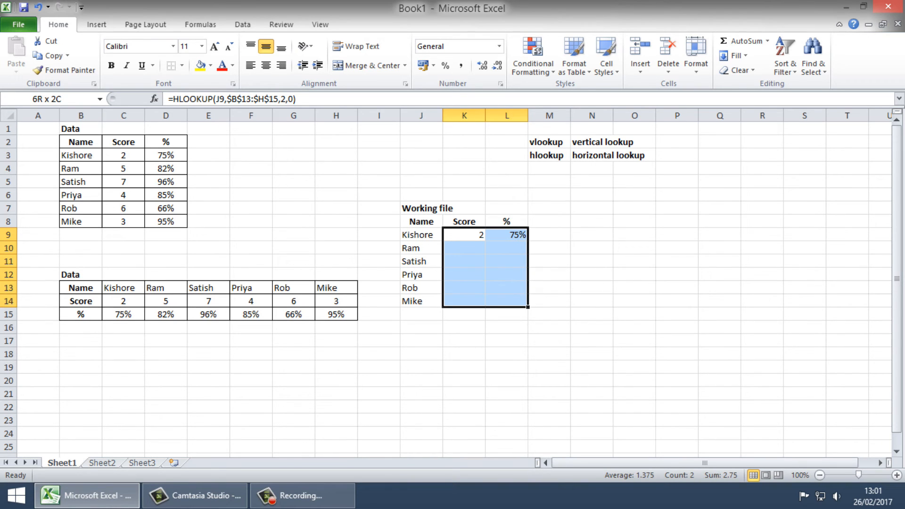
{"action": "key", "text": "ctrl+d"}
- Examine the lookup value, table array and row index in the HLOOKUP formulas of K9 and L9
{"action": "key", "text": "Right"}
{"action": "key", "text": "Left"}
{"action": "key", "text": "F2"}
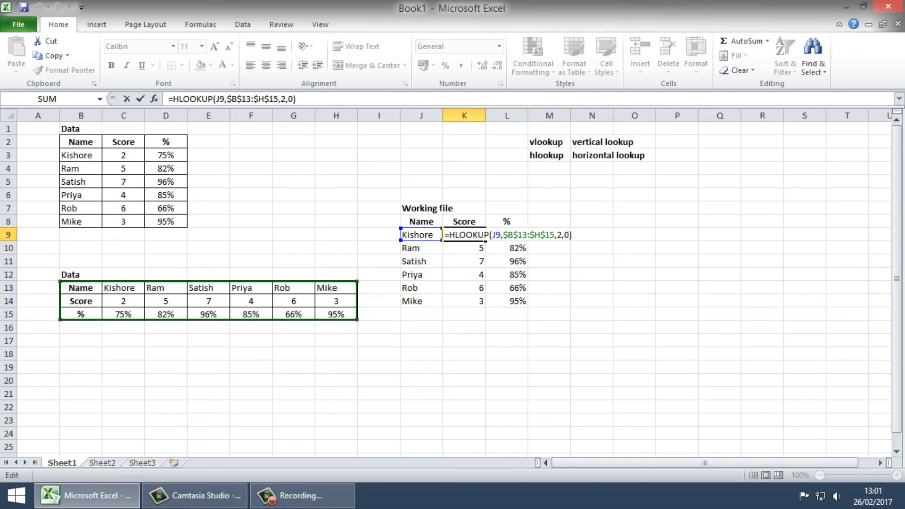
{"action": "key", "text": "Tab"}
{"action": "key", "text": "F2"}
{"action": "key", "text": "Escape"}
{"action": "key", "text": "Down"}
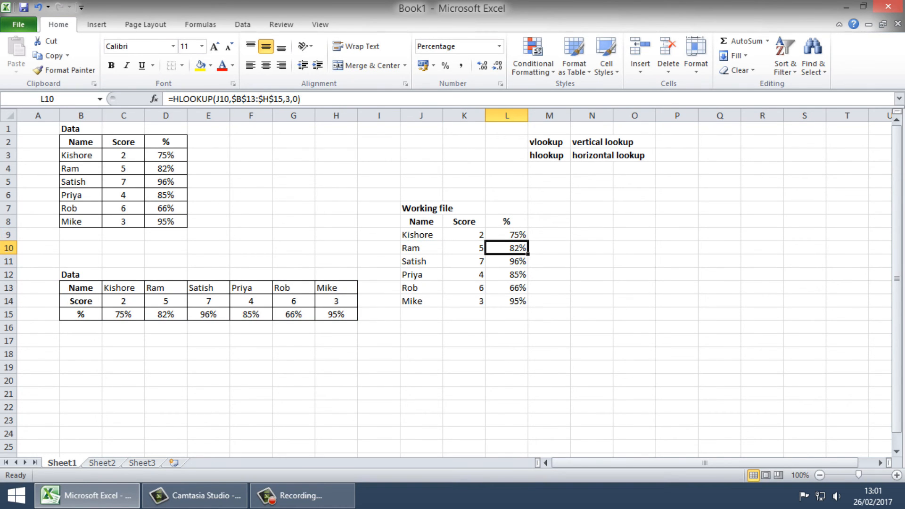
{"action": "key", "text": "Left"}
{"action": "key", "text": "Left"}
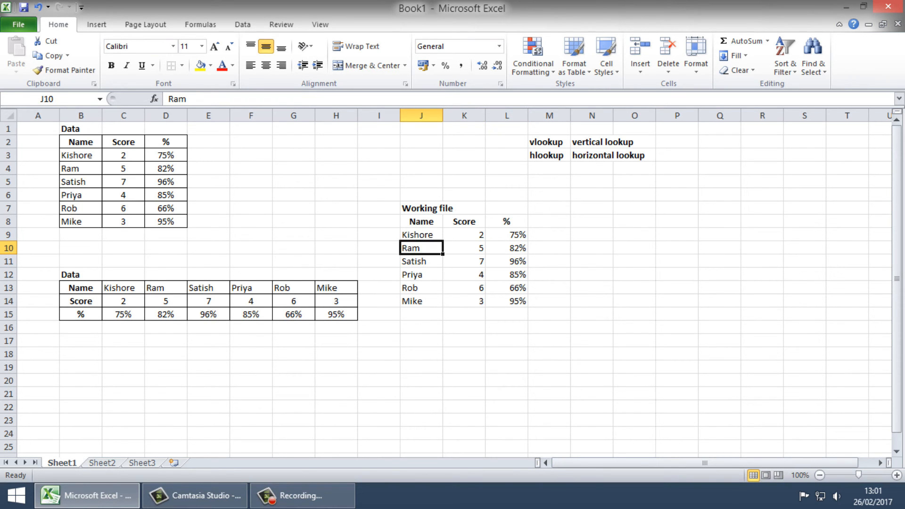
{"action": "key", "text": "Up"}
{"action": "key", "text": "Right"}
{"action": "key", "text": "Right"}
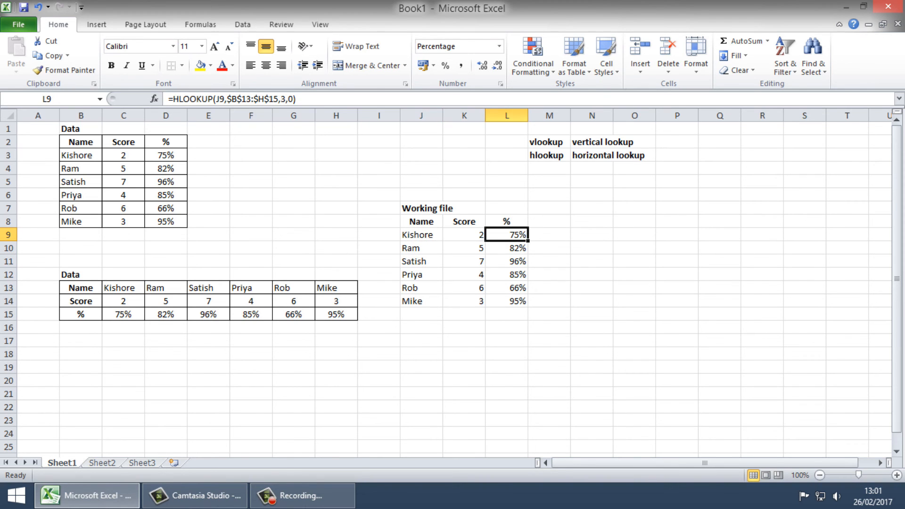
{"action": "key", "text": "F2"}
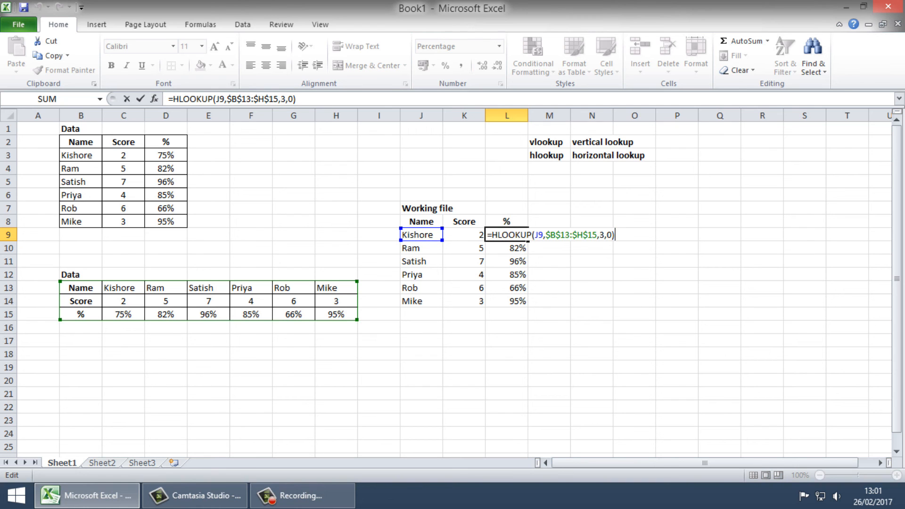
{"action": "key", "text": "Escape"}
{"action": "key", "text": "Left"}
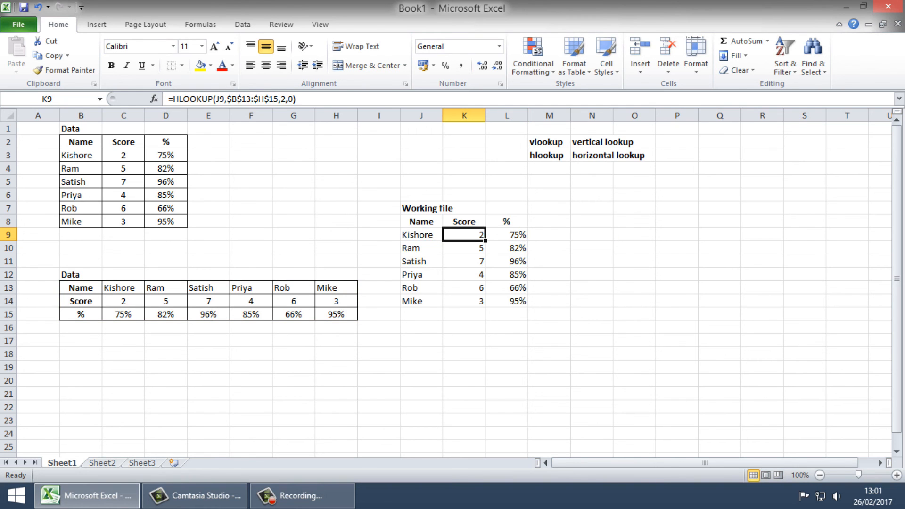
{"action": "key", "text": "F2"}
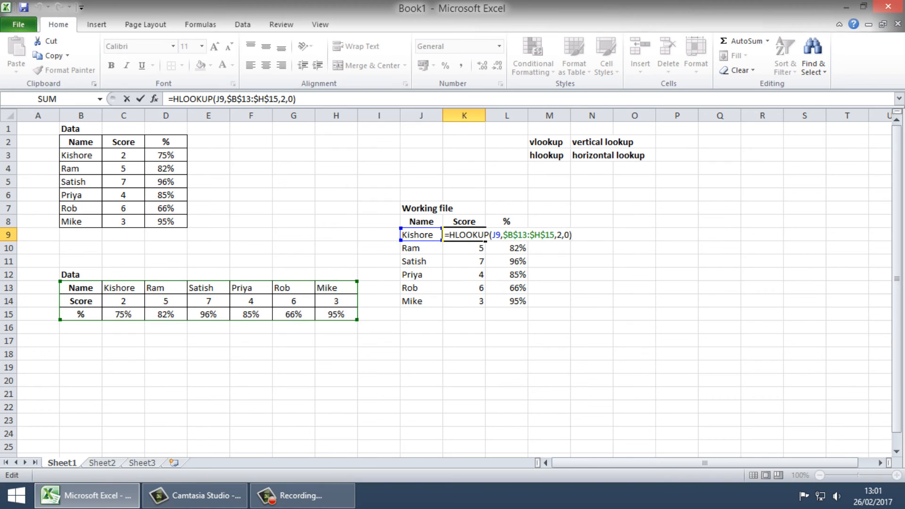
{"action": "key", "text": "Escape"}
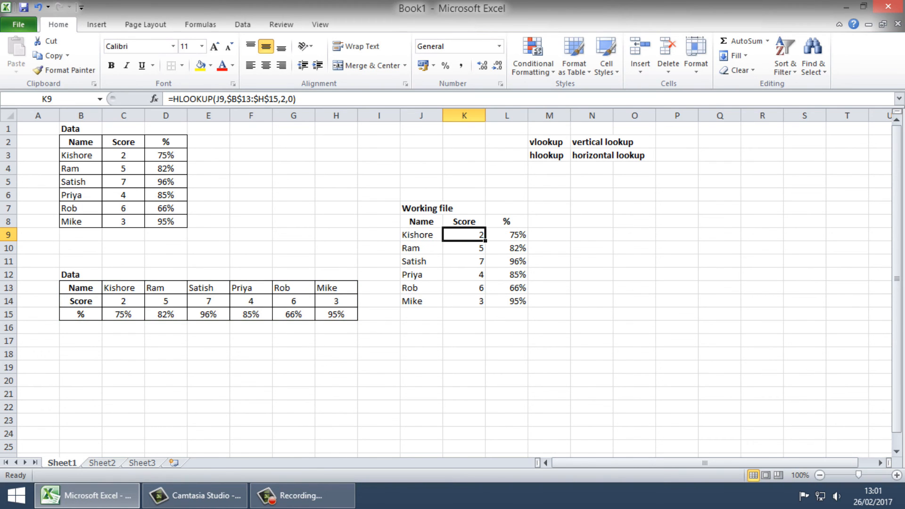